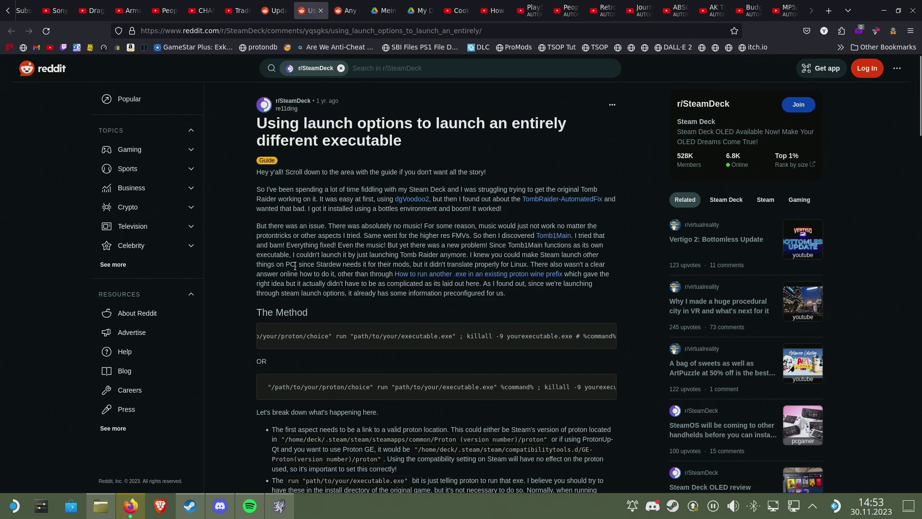
Step: Read the r/SteamDeck guide on launching a different executable through launch options, including its Proton commands and additional info
click(274, 16)
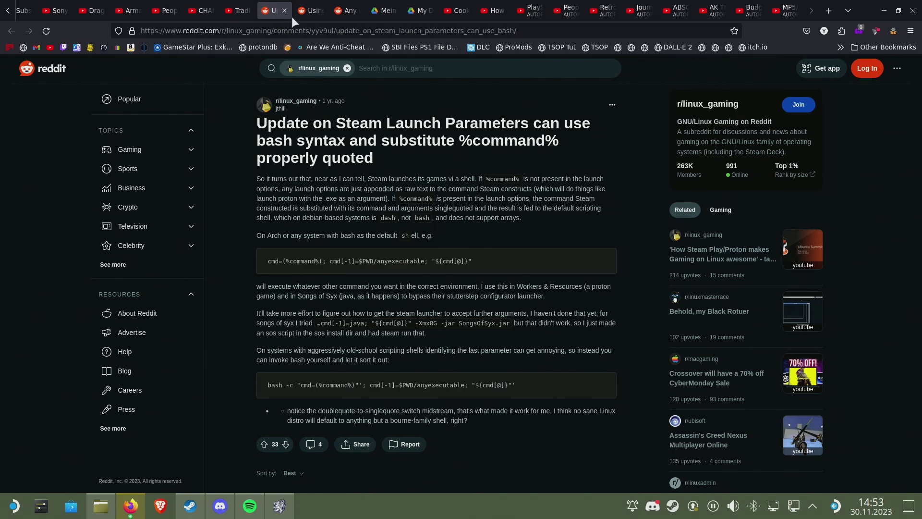
click(305, 15)
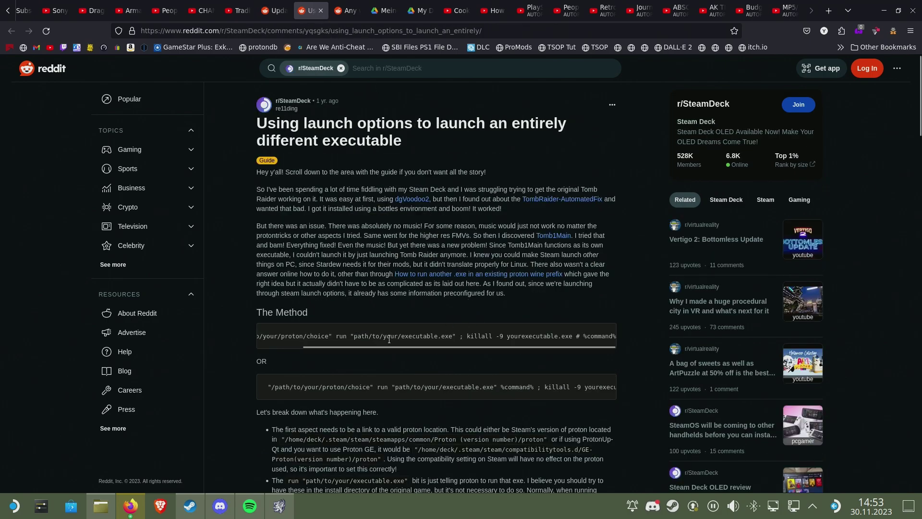
drag(374, 341, 328, 342)
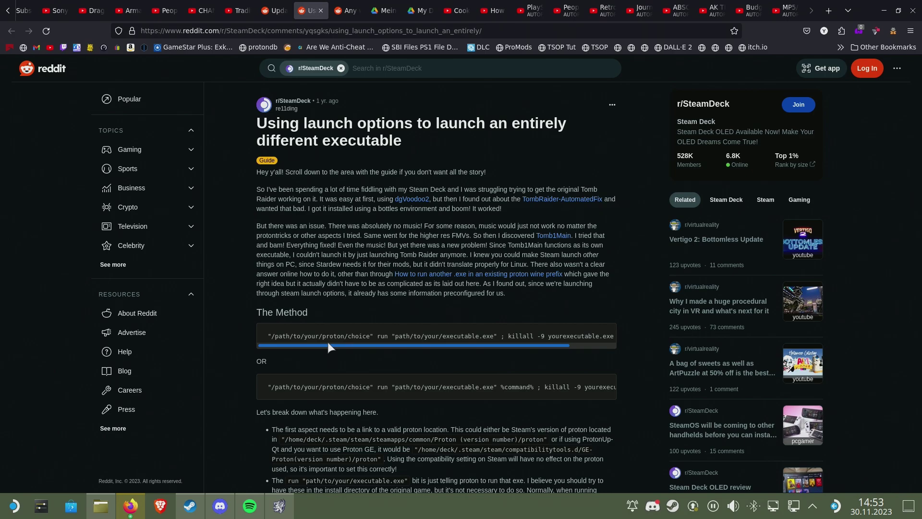
drag(328, 342, 405, 343)
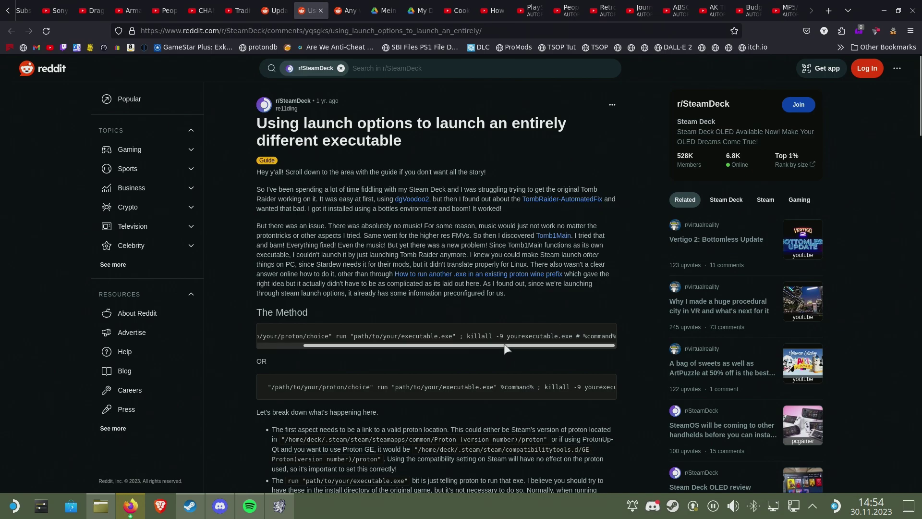
scroll(451, 370, down, 1)
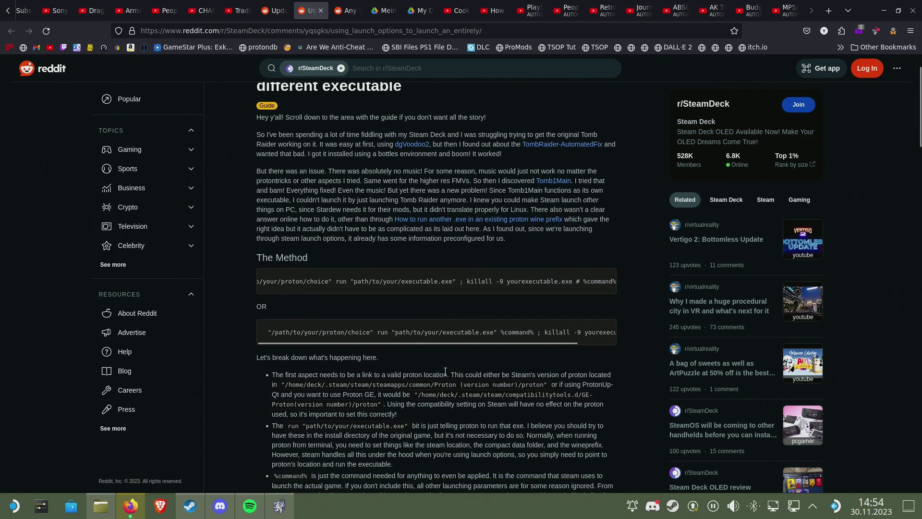
scroll(447, 370, down, 4)
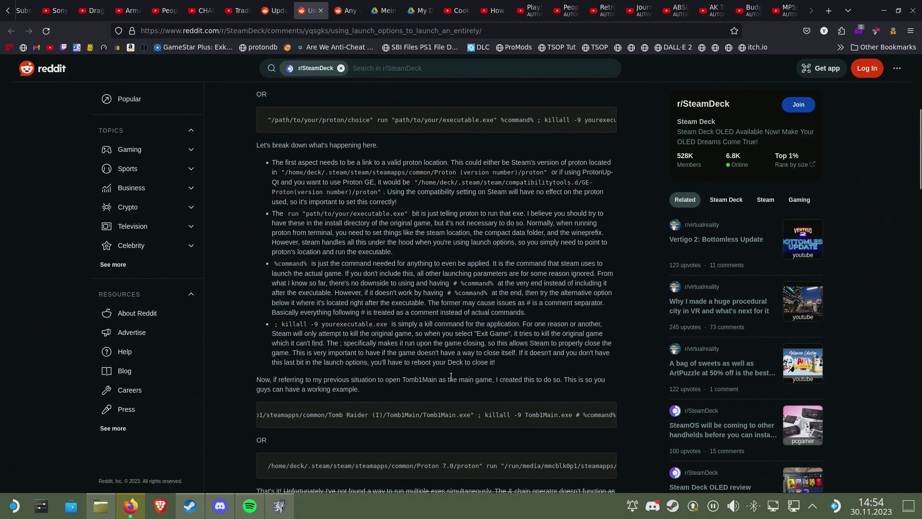
scroll(451, 377, down, 7)
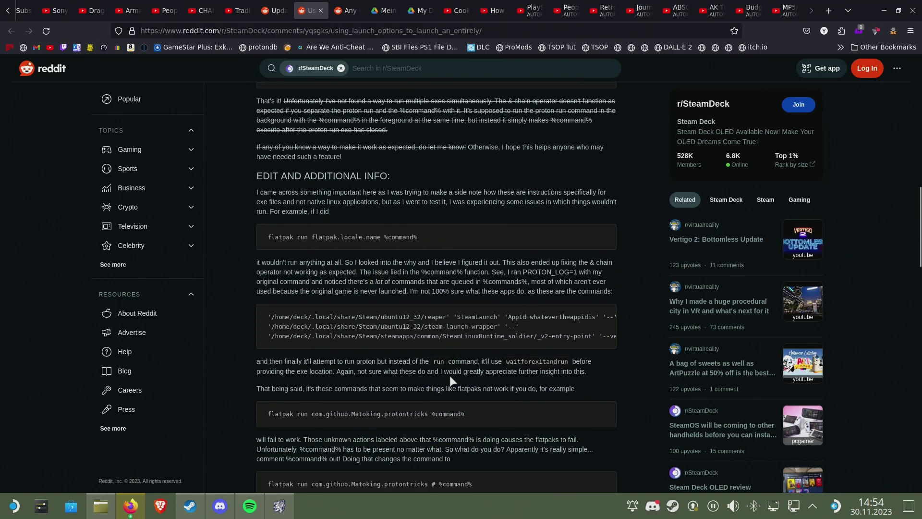
scroll(450, 375, down, 10)
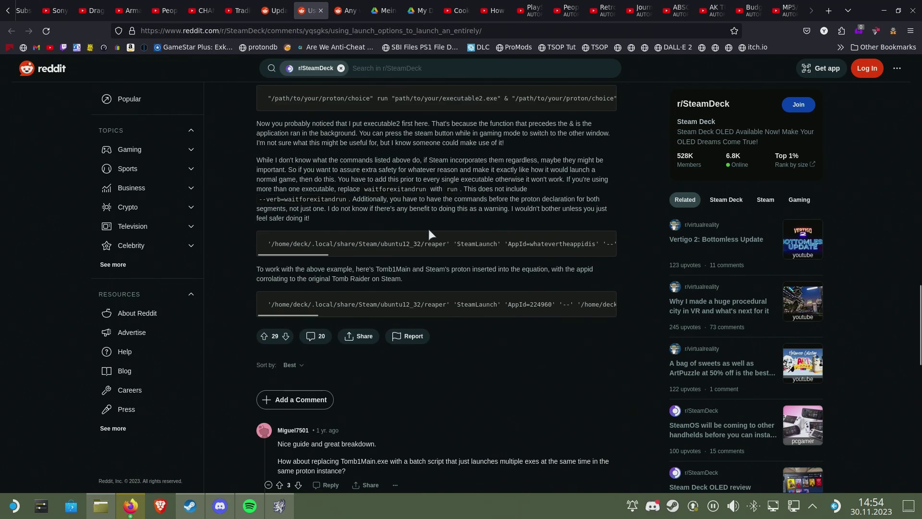
Step: Read the r/linux_gaming post on using bash syntax in Steam launch parameters, including its command examples and comments
click(278, 11)
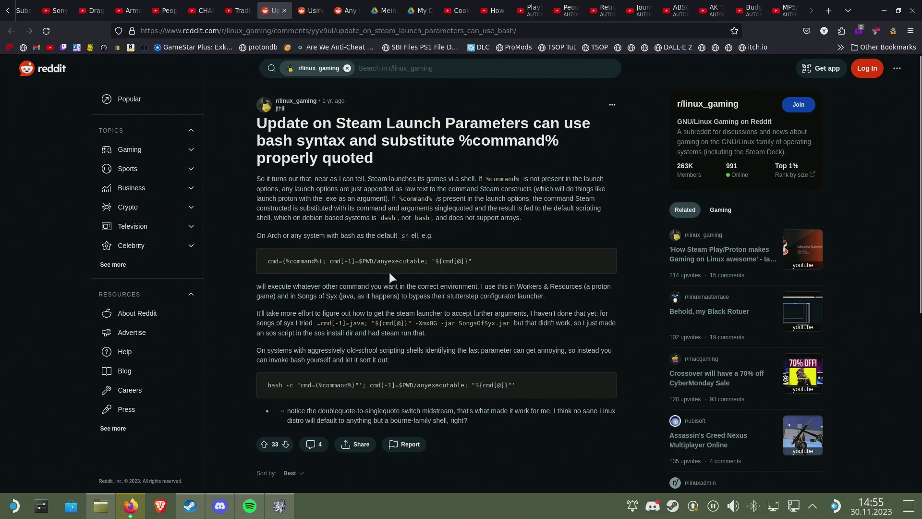
scroll(421, 309, down, 3)
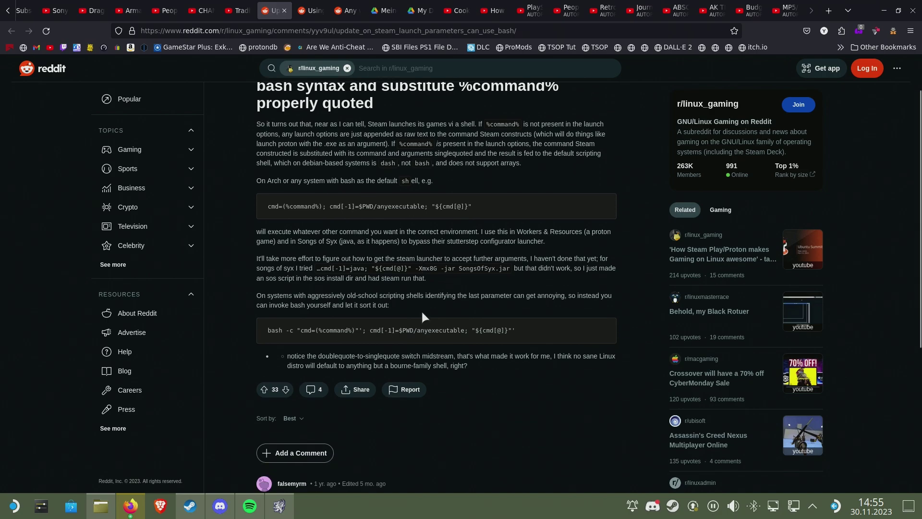
scroll(422, 311, up, 3)
scroll(350, 469, down, 8)
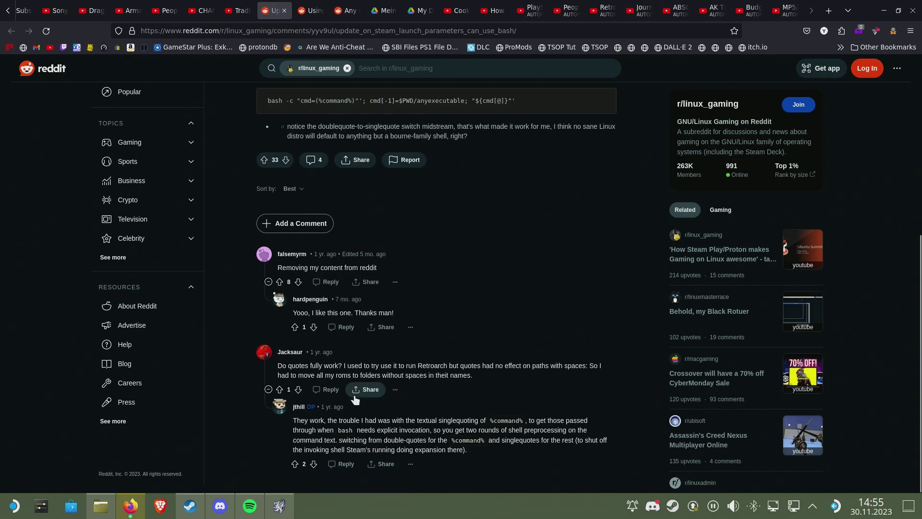
scroll(428, 412, up, 4)
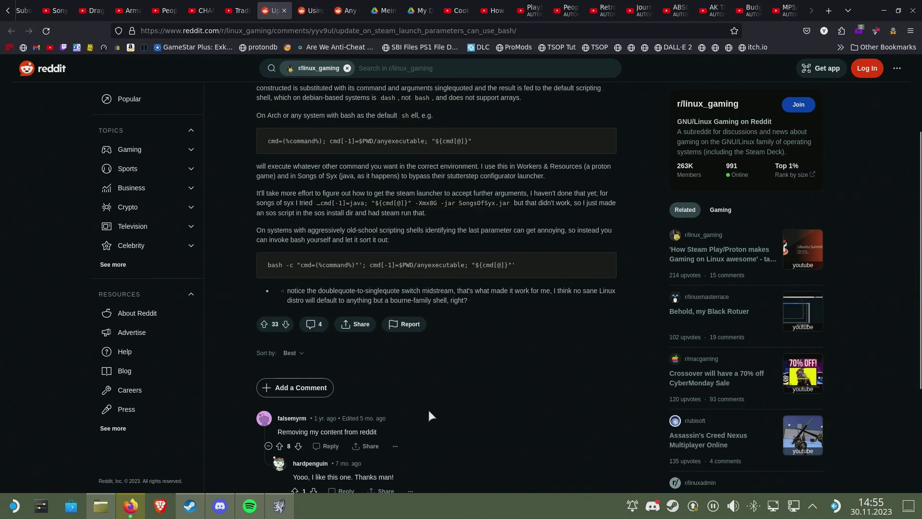
scroll(427, 407, up, 3)
scroll(427, 413, down, 3)
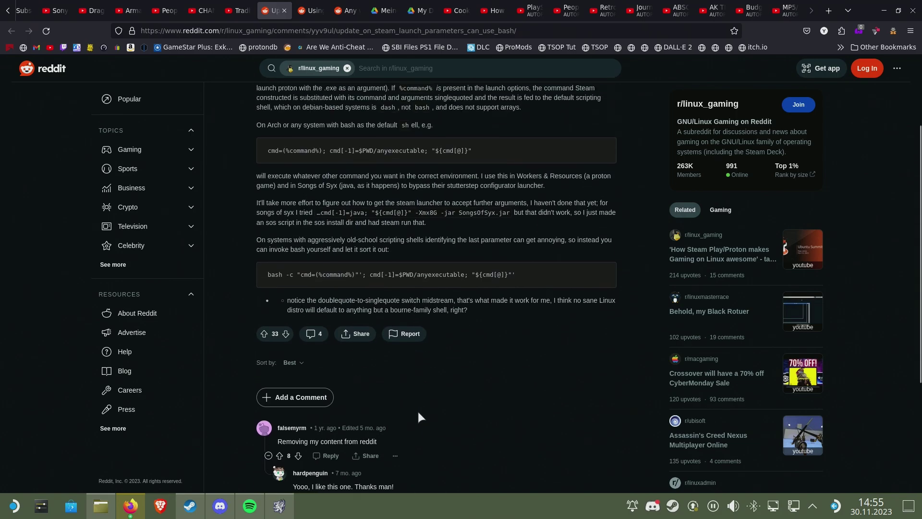
scroll(418, 418, up, 3)
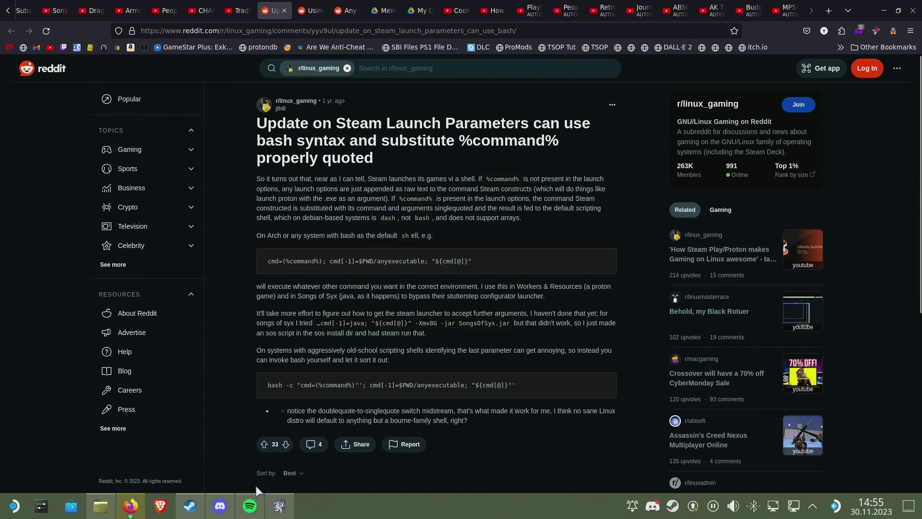
Step: Switch to Steam and open the properties of Dragon Age: Origins - Ultimate Edition in the library
click(279, 506)
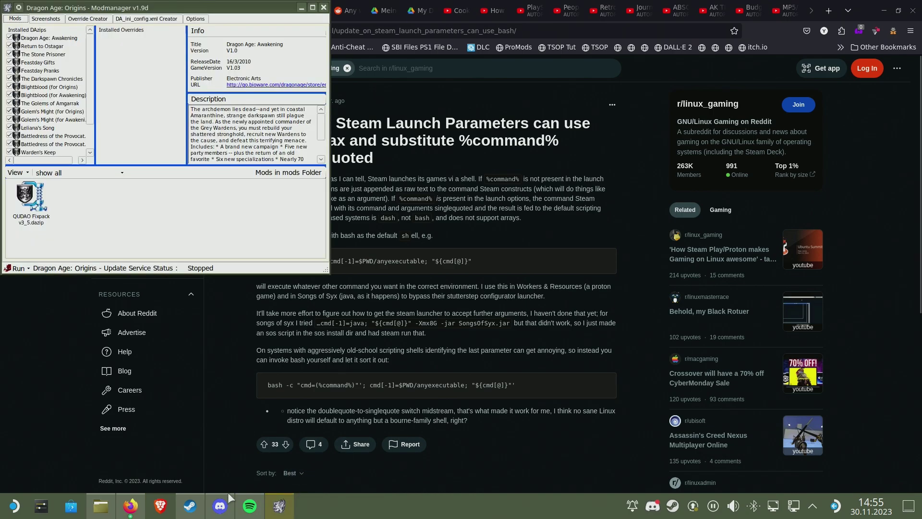
mouse_move(190, 506)
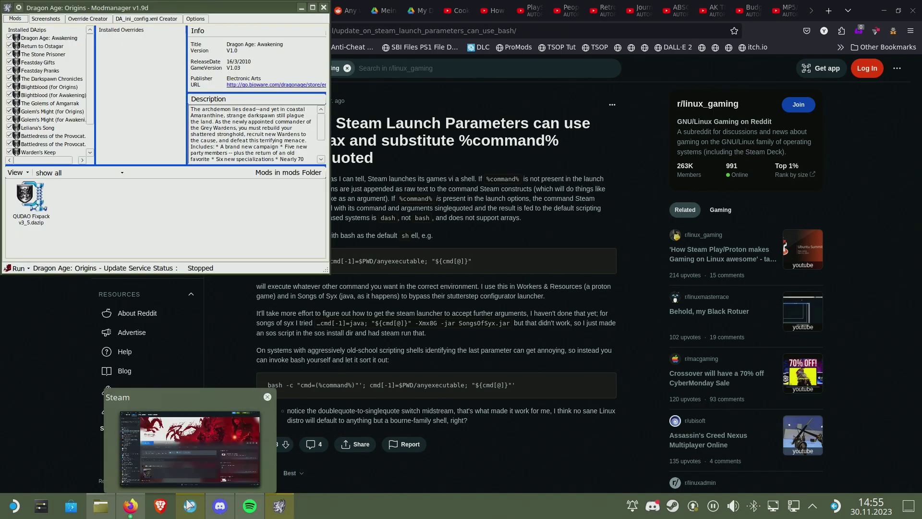
click(190, 505)
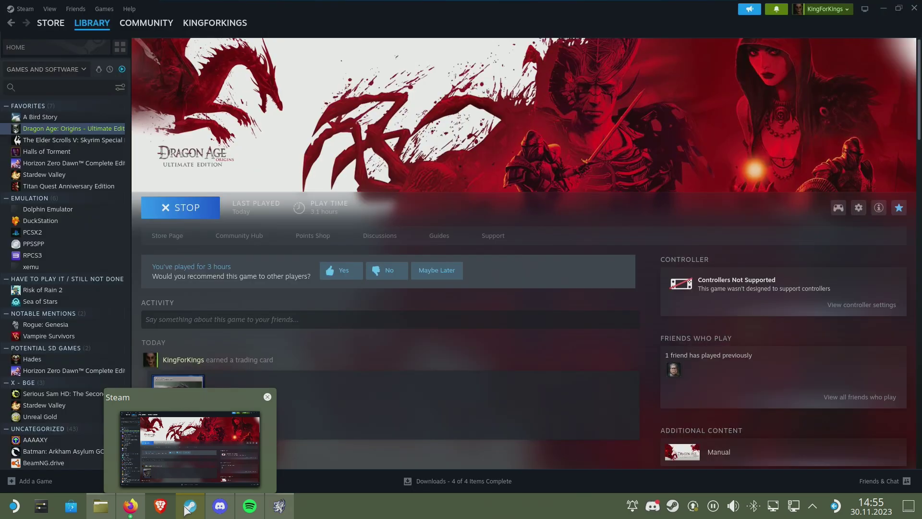
right_click(103, 129)
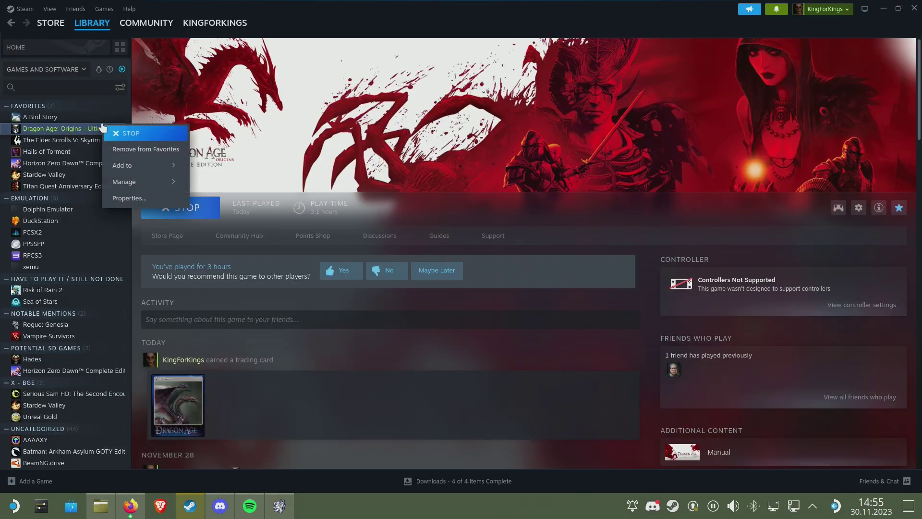
click(125, 195)
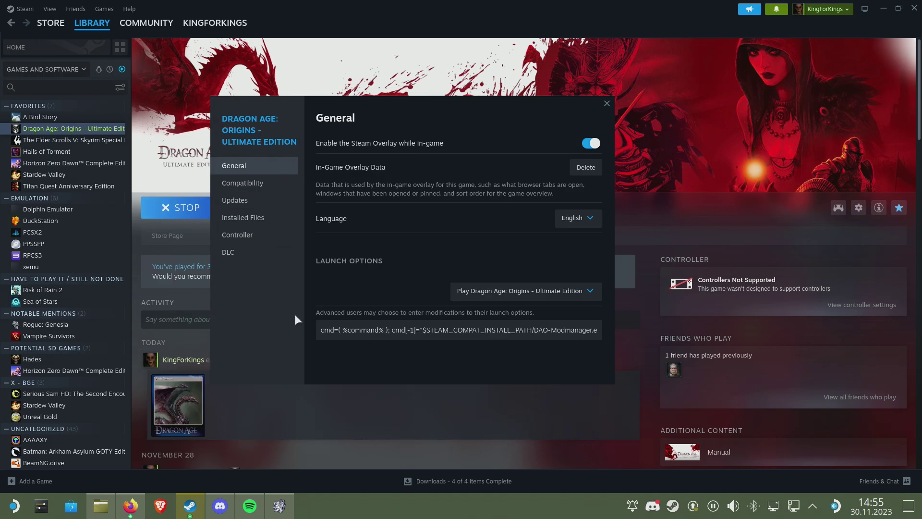
Step: Inspect the game's launch options command through to its end, including the DAO-Modmanager.exe part, and close the properties
click(431, 336)
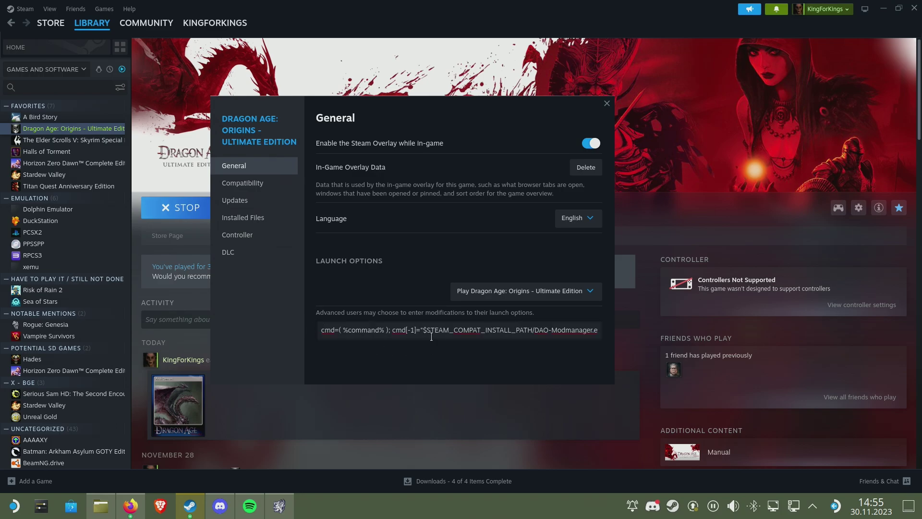
text(")
key(Right)
key(Right)
key(End)
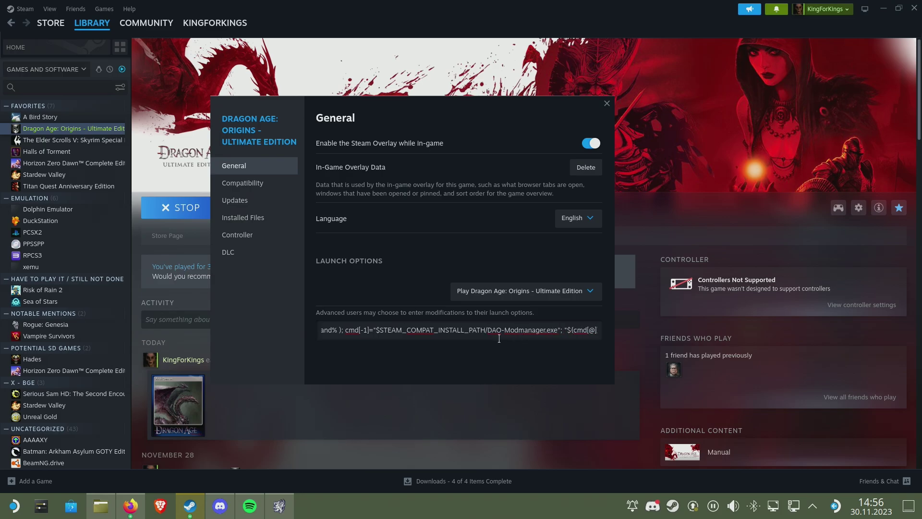
text(}")
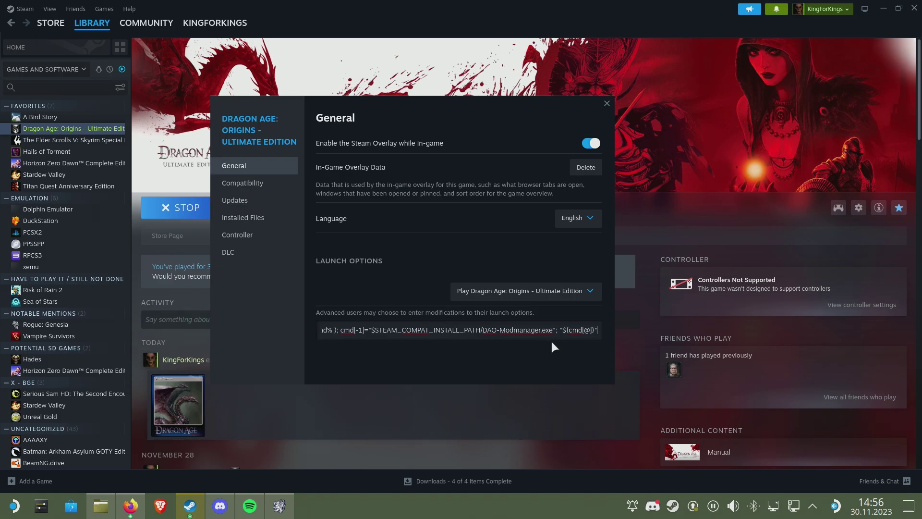
click(606, 103)
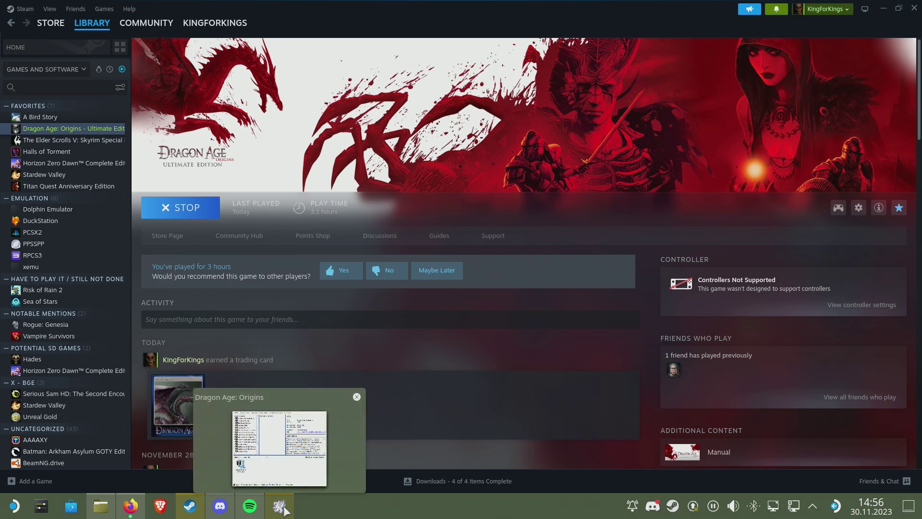
Step: Switch to the Dragon Age: Origins Modmanager, move its window toward the middle of the desktop and check its Run choices
click(284, 507)
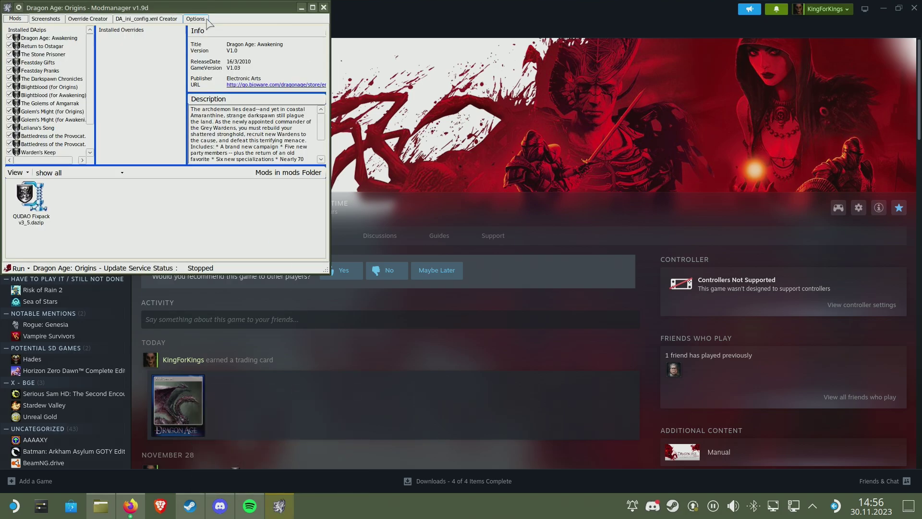
drag(216, 7, 574, 90)
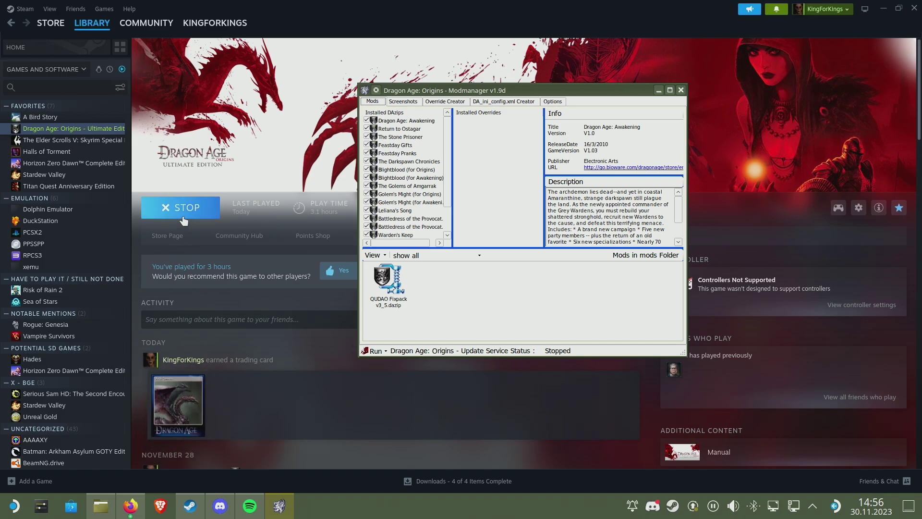
click(384, 351)
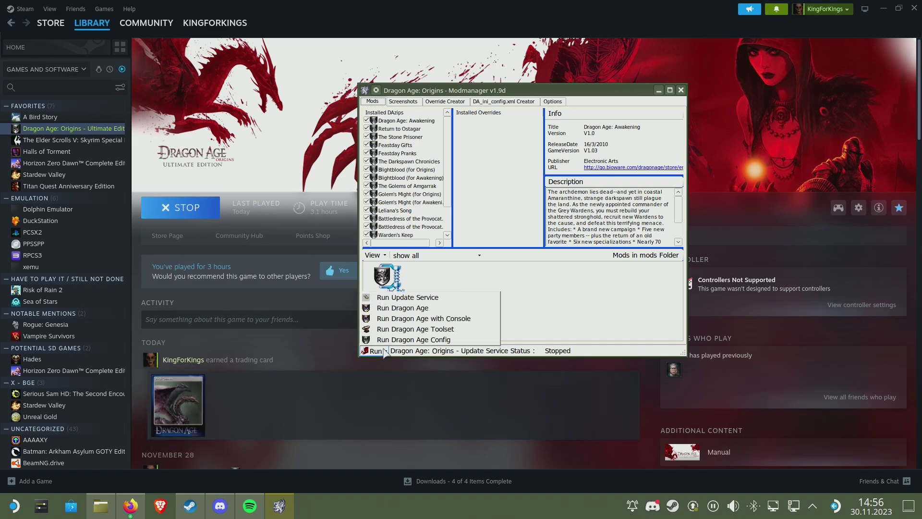
click(539, 310)
Step: Show the Modmanager's Options and enlarge its window so the full folder and executable paths can be read
click(509, 103)
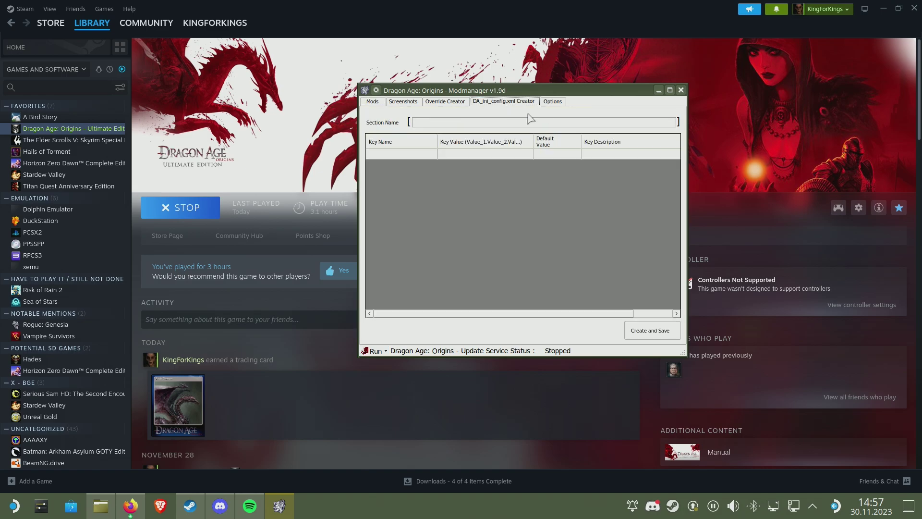
click(552, 102)
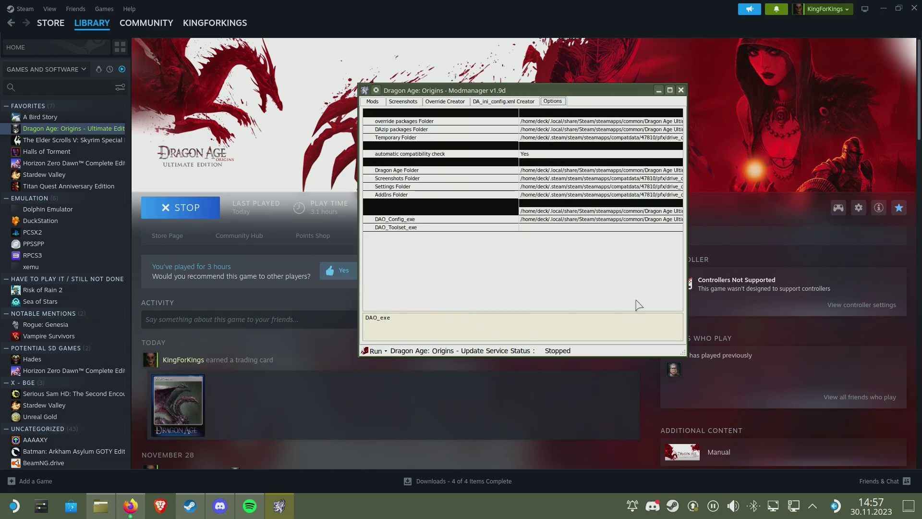
drag(687, 354, 697, 359)
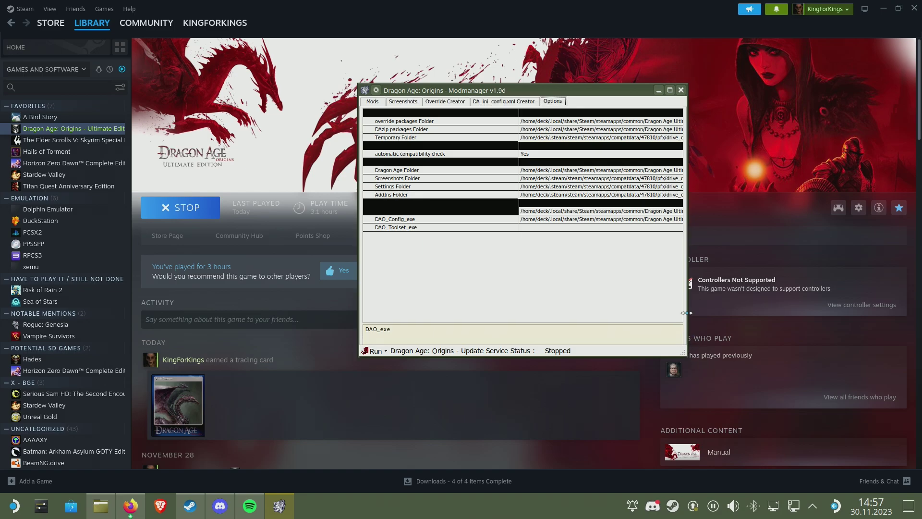
drag(686, 312, 817, 428)
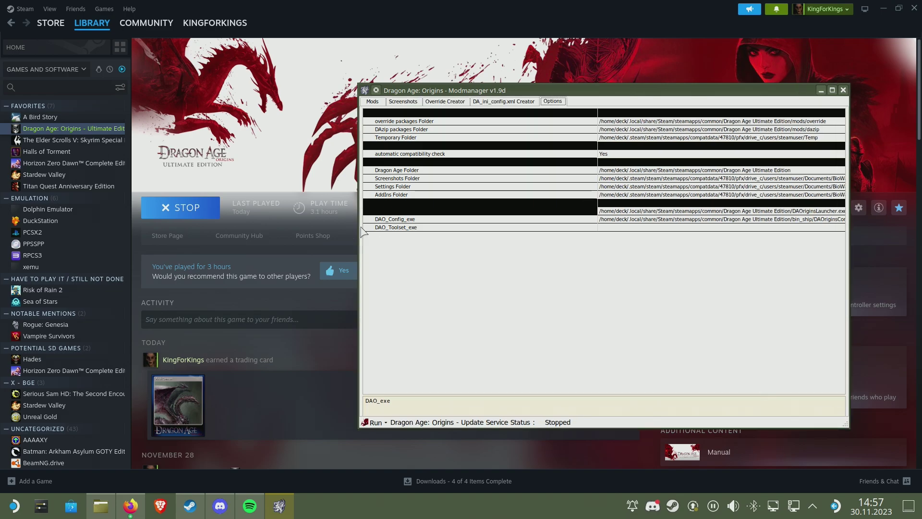
drag(358, 206, 254, 206)
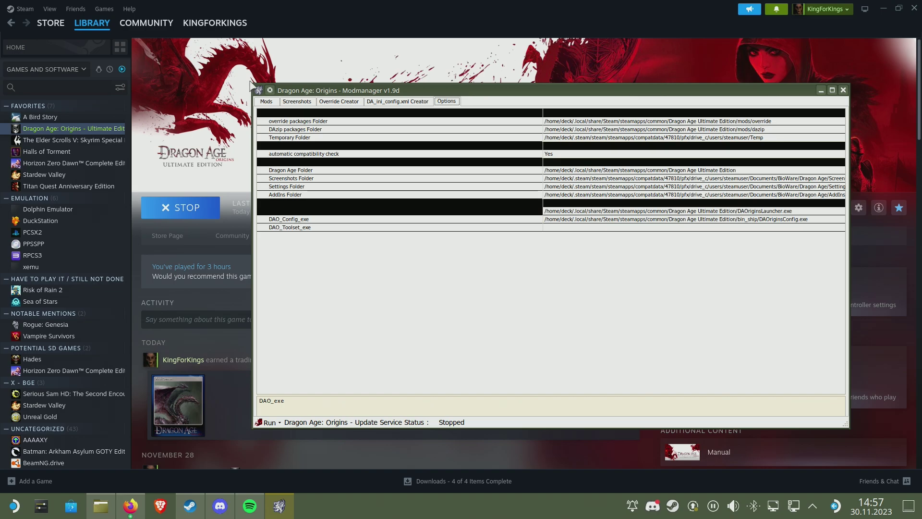
drag(251, 83, 134, 74)
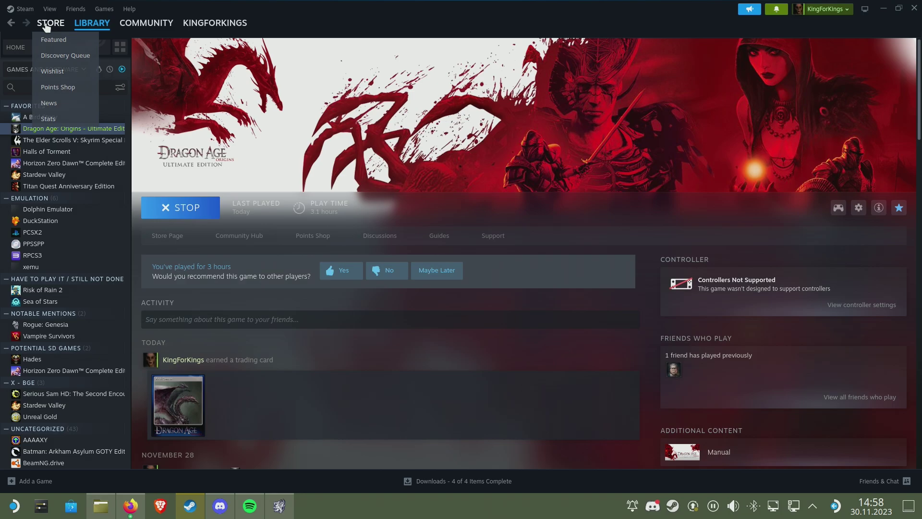
Step: View the Steam store page of Dragon Age: Origins - Ultimate Edition and switch back to the Modmanager
click(47, 25)
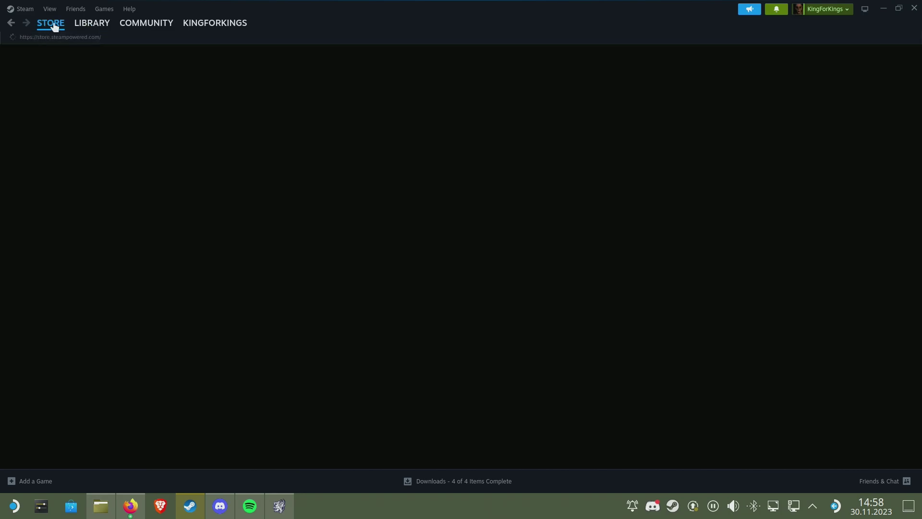
click(79, 26)
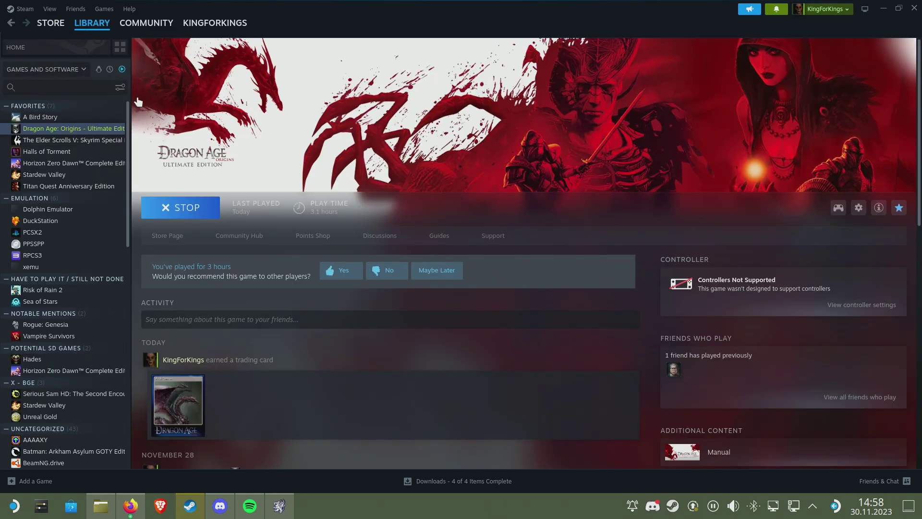
click(169, 236)
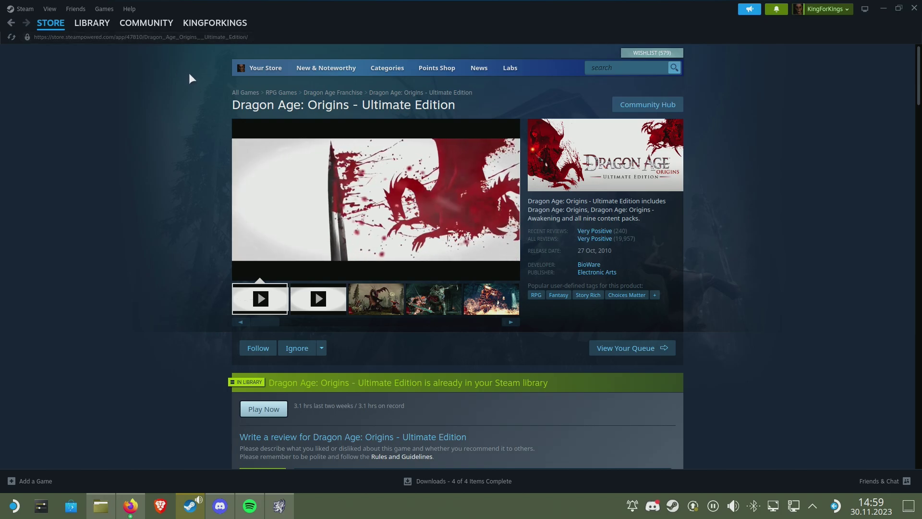
key(alt+Tab)
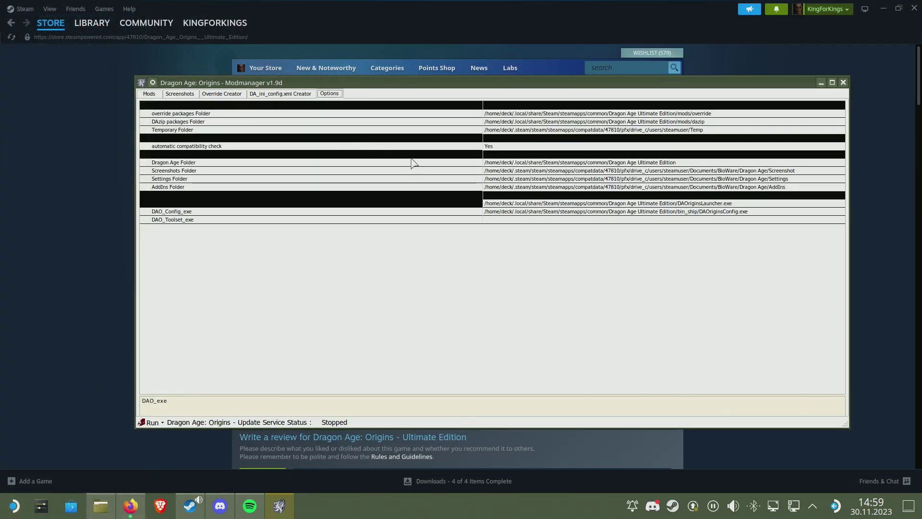